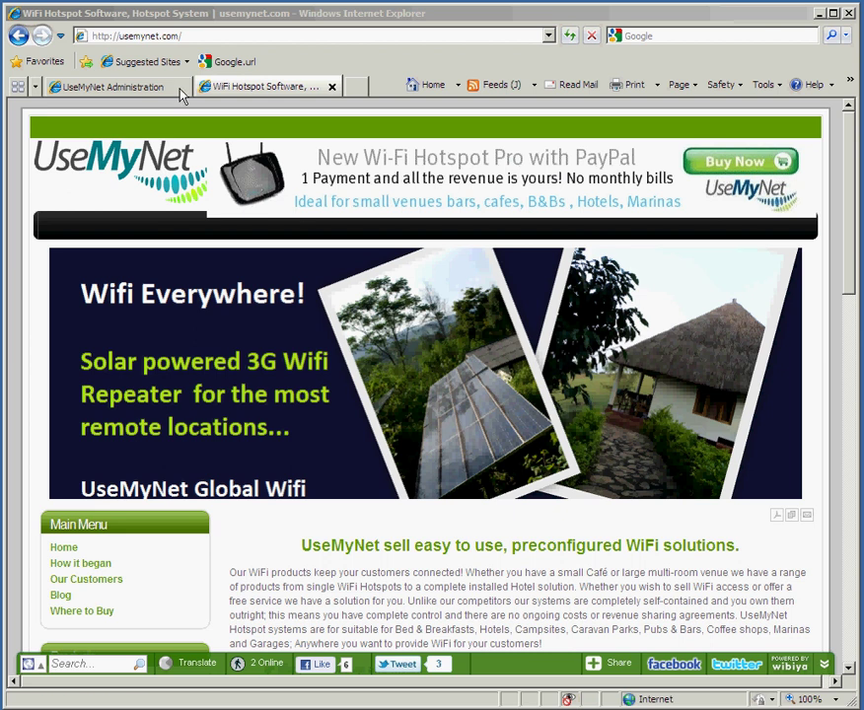
Switch to the UseMyNet Administration tab showing the empty current sessions page.
left_click(107, 86)
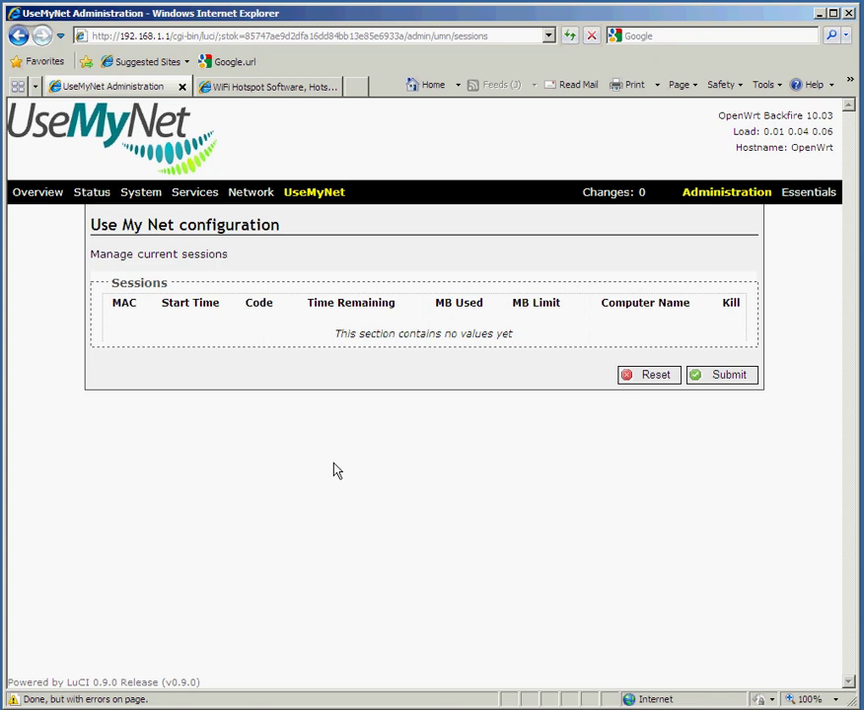
Open Edit landing page from the UseMyNet menu and bring the editor toolbar into view.
mouse_move(335, 204)
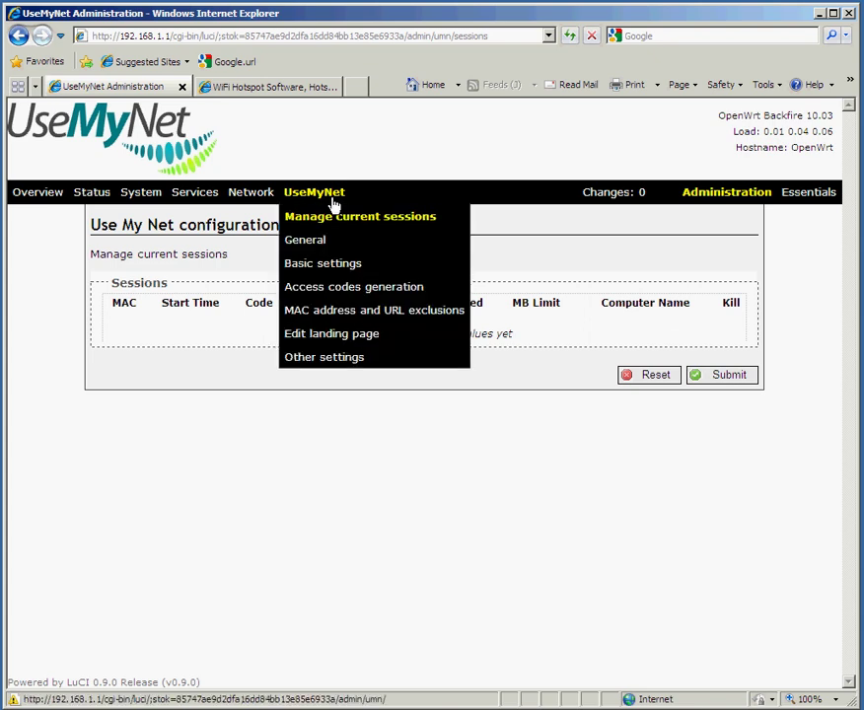
left_click(338, 339)
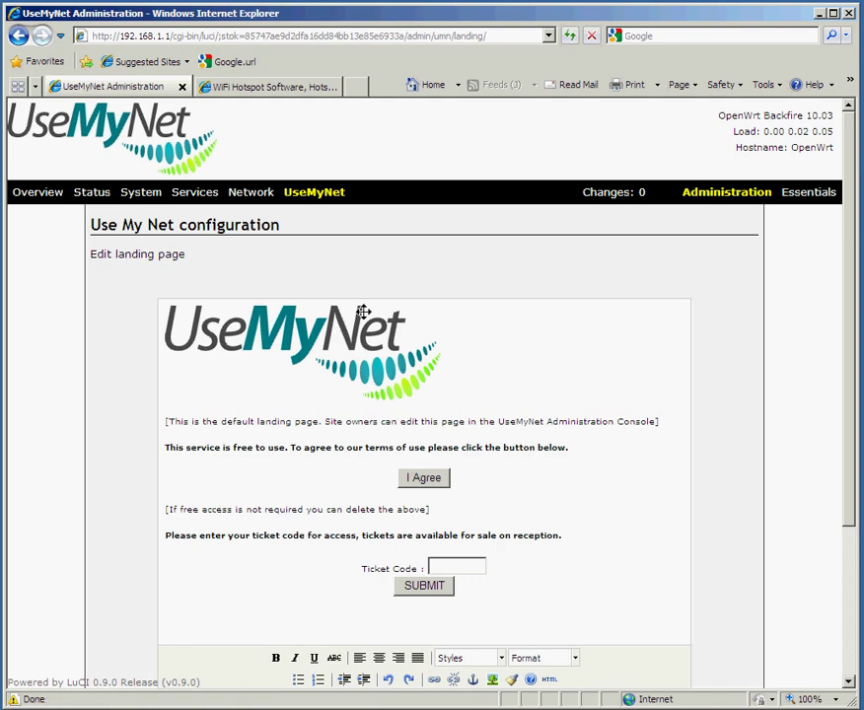
left_click_drag(855, 420, 857, 536)
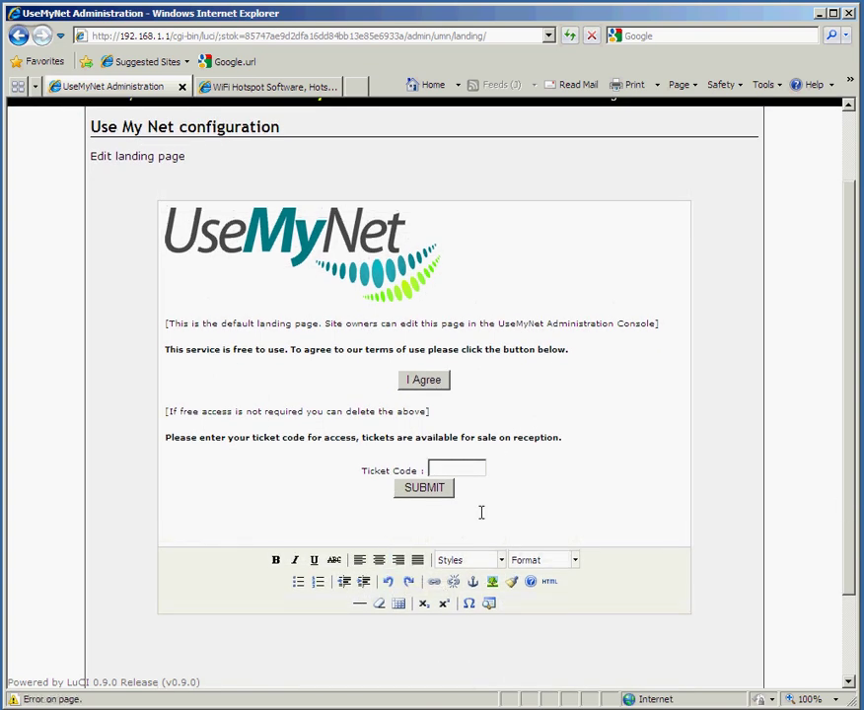
Delete the ticket-code form and default notice, then type 'Welcome to Ed's Wi-Fi' in their place.
left_click_drag(386, 519, 154, 411)
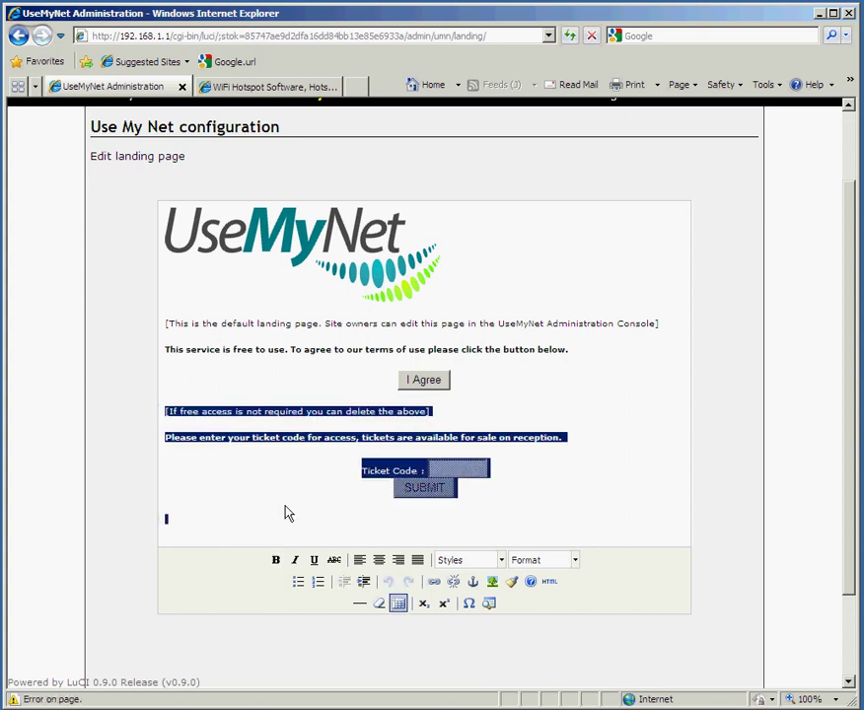
key("Delete")
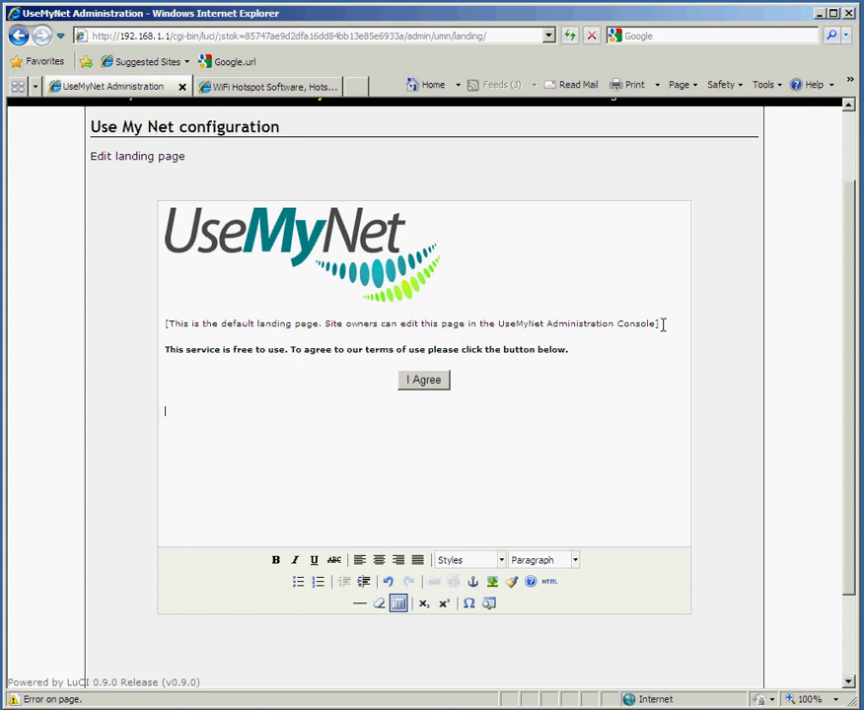
left_click_drag(661, 324, 147, 324)
key("Delete")
key("Return")
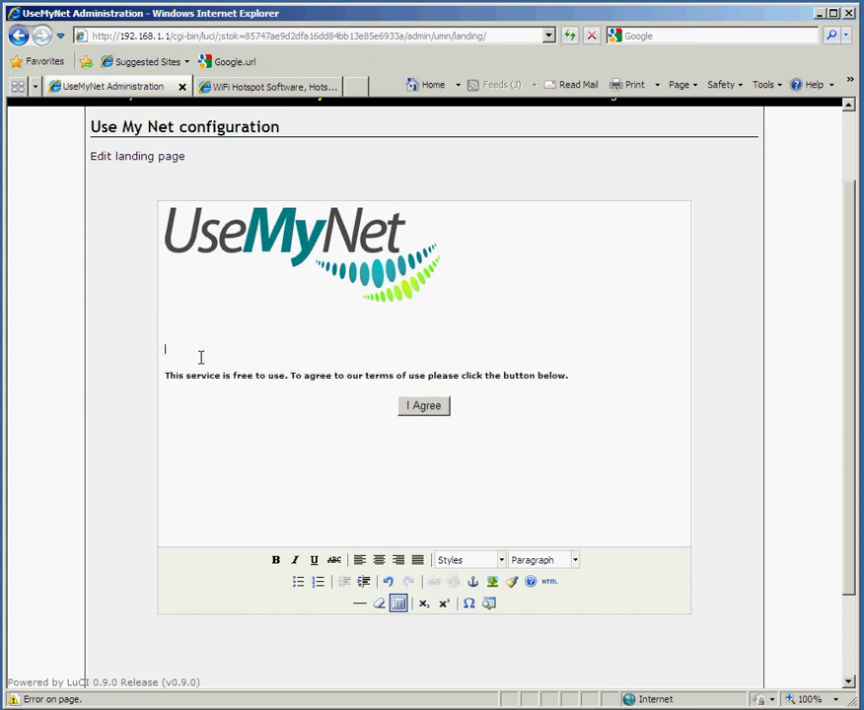
type("Welcome to Ed's Wi-Fi")
key("shift+Home")
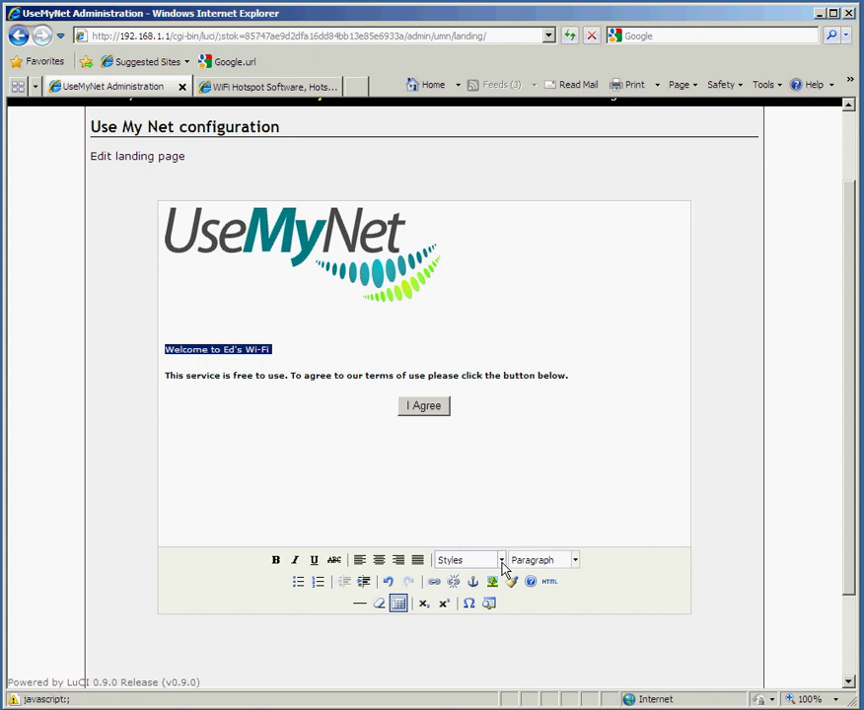
Make 'Welcome to Ed's Wi-Fi' a centred Heading 1.
left_click(575, 562)
left_click(576, 563)
left_click(576, 562)
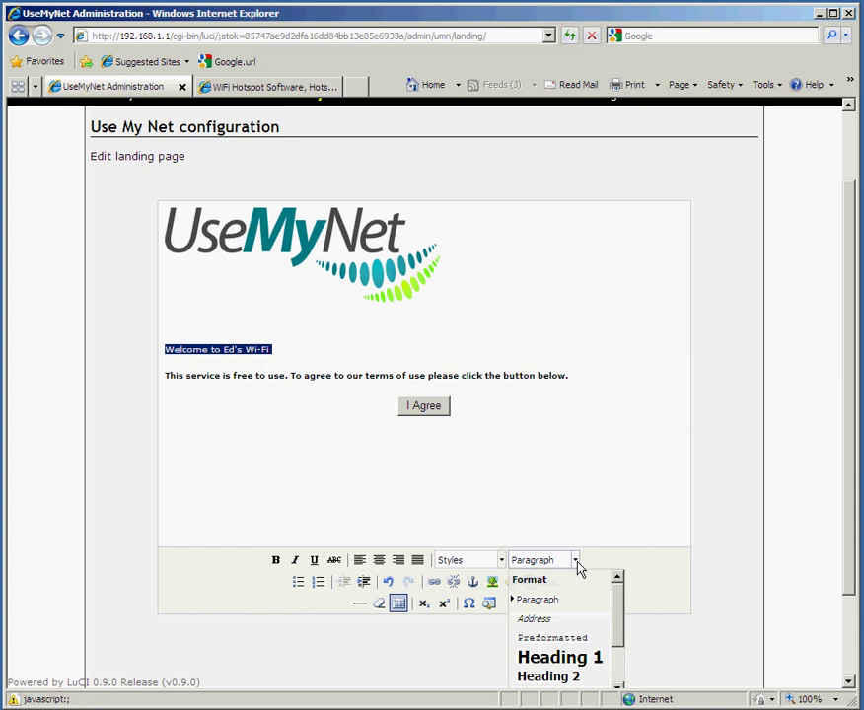
left_click(574, 659)
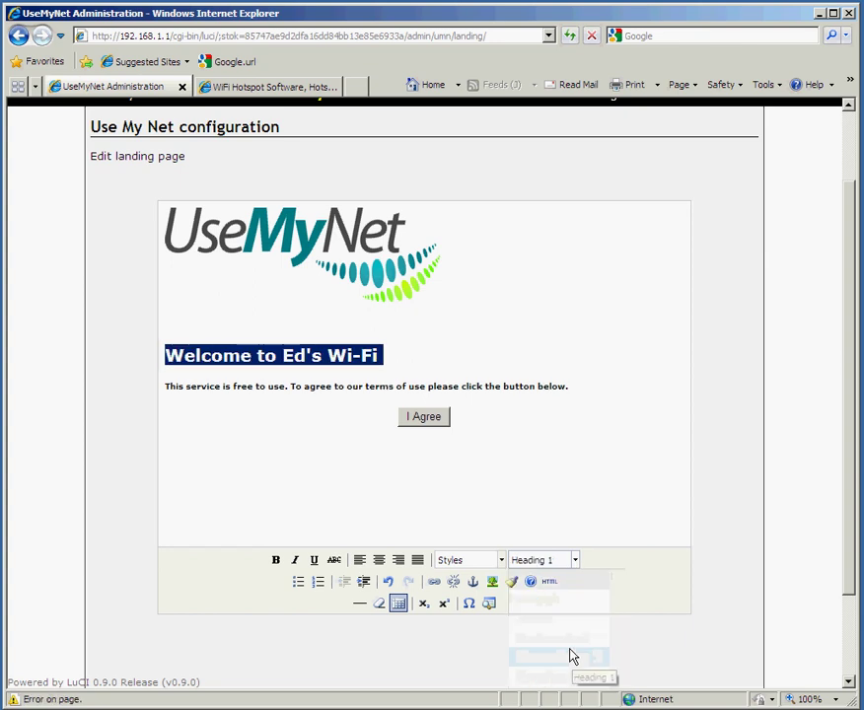
left_click(380, 561)
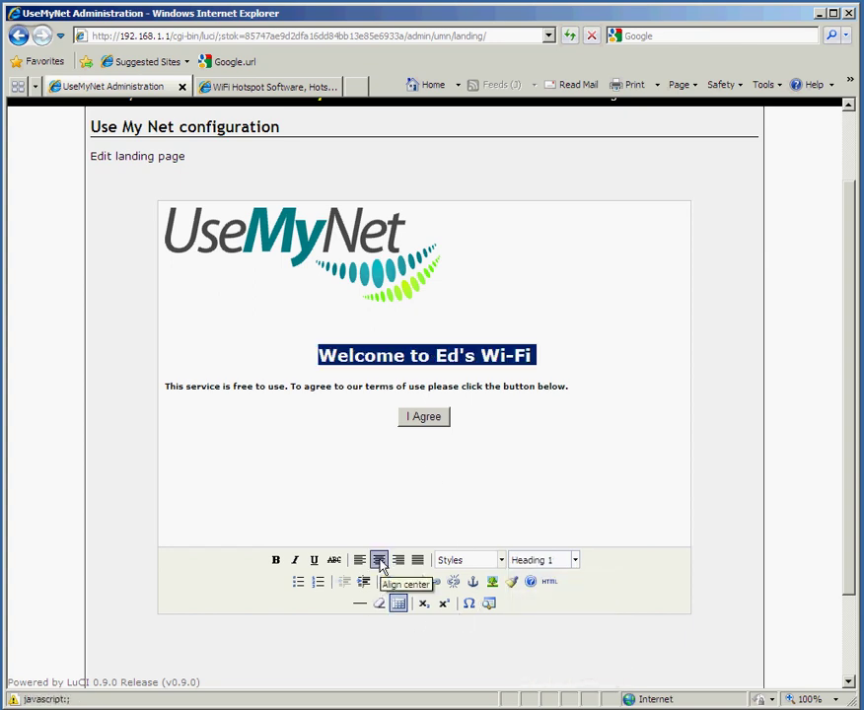
left_click(305, 464)
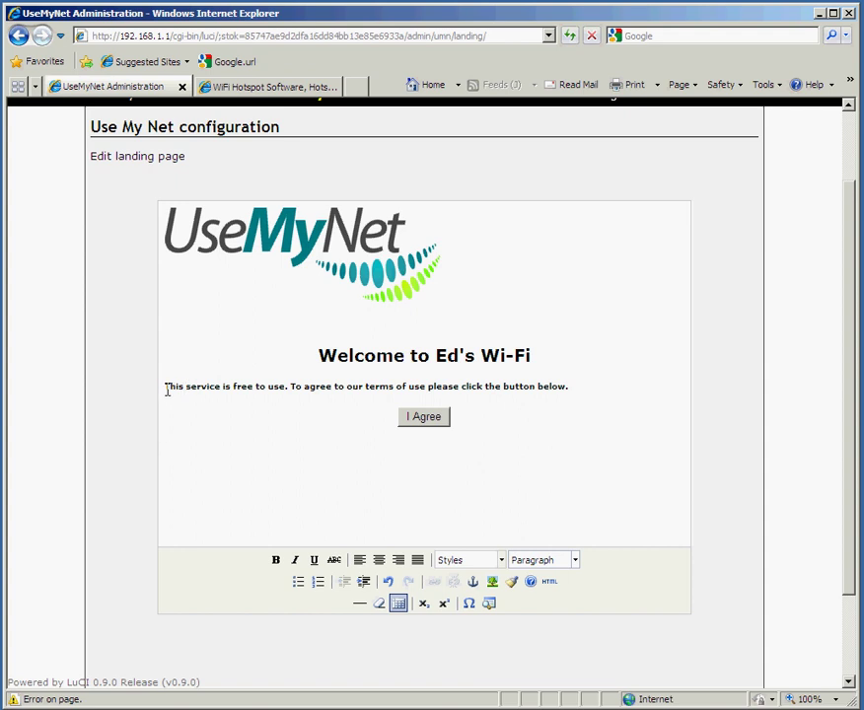
Centre the 'This service is free' sentence beneath the heading.
left_click_drag(164, 385, 602, 406)
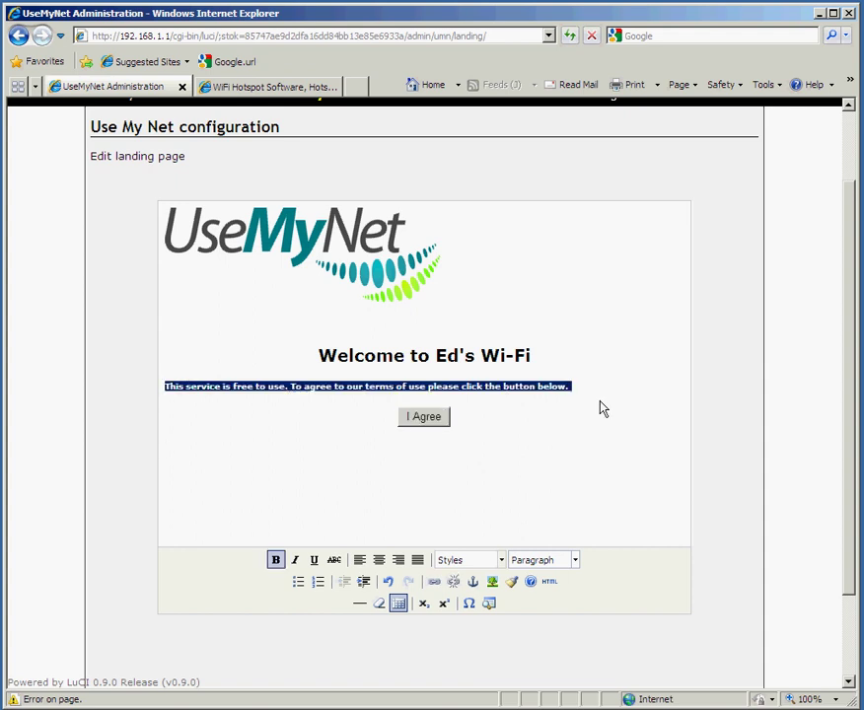
left_click(383, 567)
left_click(604, 469)
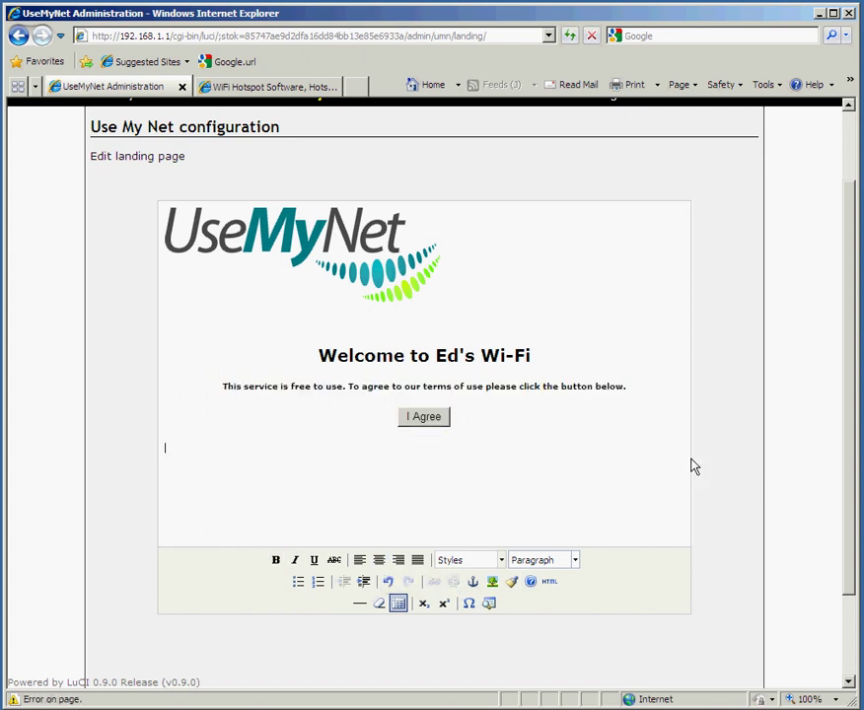
Submit the edited landing page with the centred welcome heading.
left_click_drag(846, 478, 853, 576)
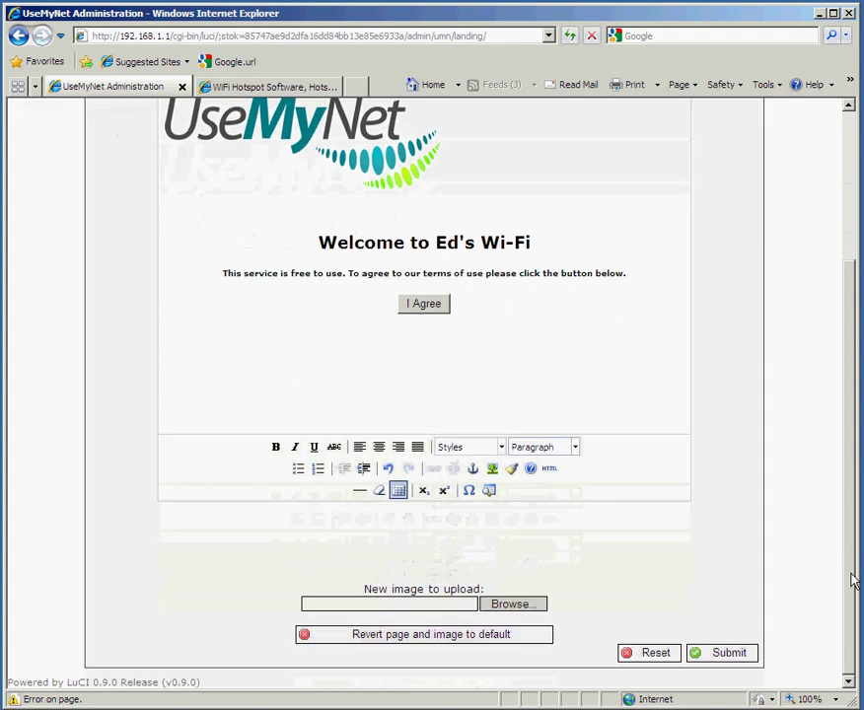
left_click(742, 654)
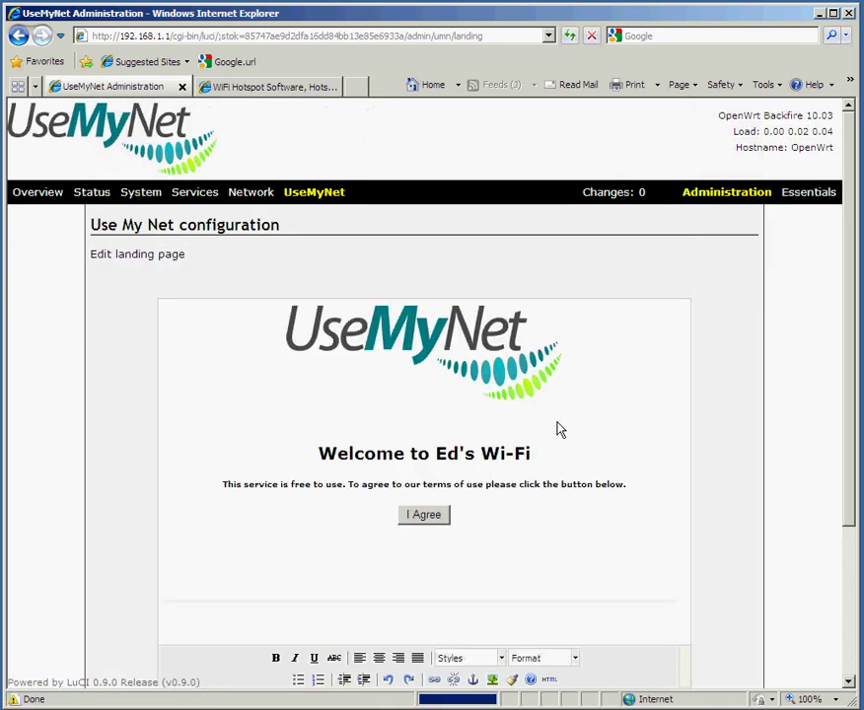
mouse_move(332, 198)
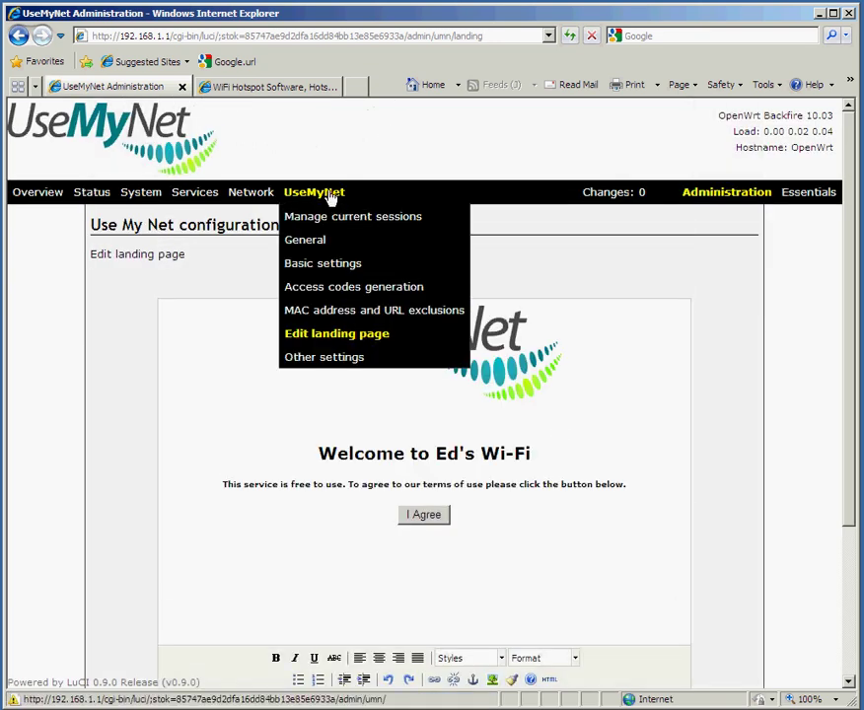
In the basic settings, change the Free ticket duration from 60 to 30 minutes.
left_click(332, 264)
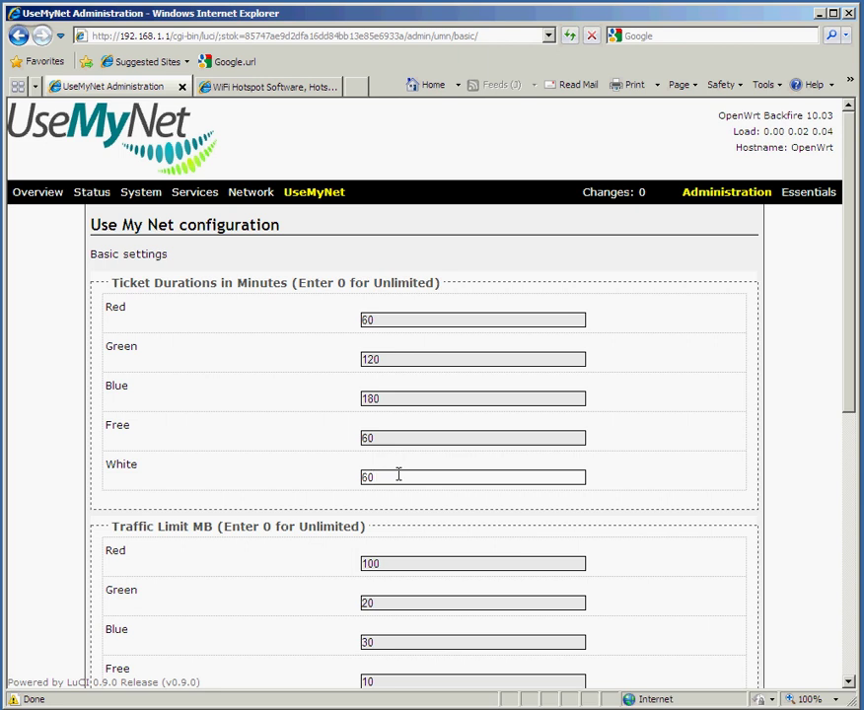
left_click(392, 436)
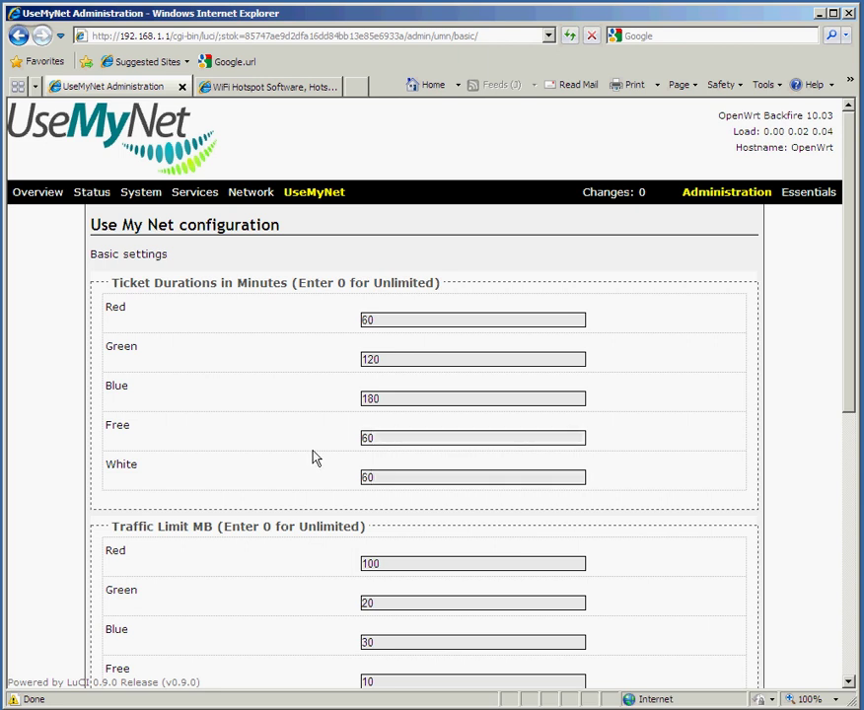
left_click_drag(141, 433, 119, 438)
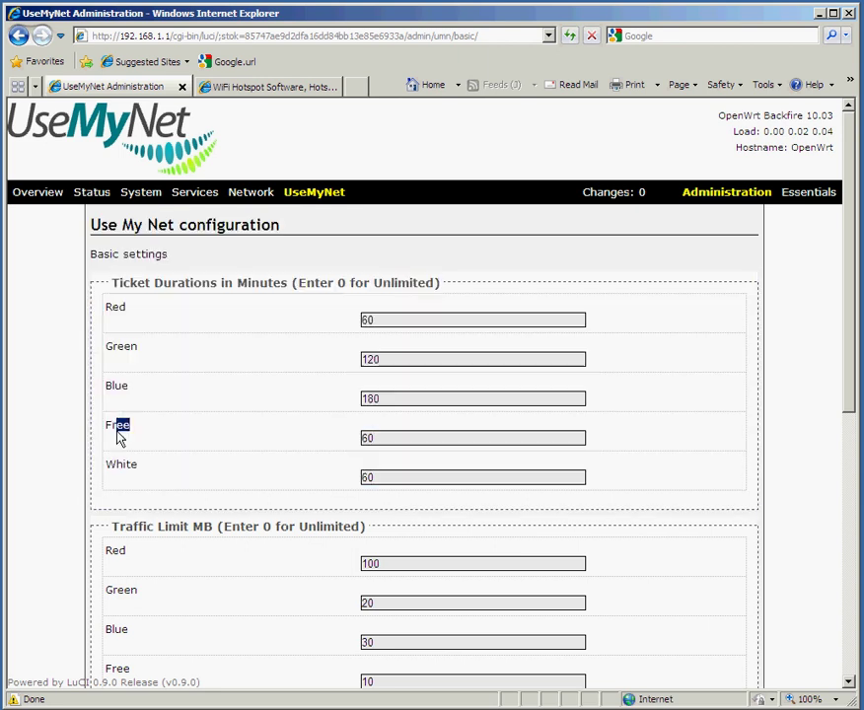
left_click(412, 441)
key("BackSpace")
key("BackSpace")
type("30")
Change the Free traffic limit from 10 to 20 MB.
scroll(413, 441, "down", 3)
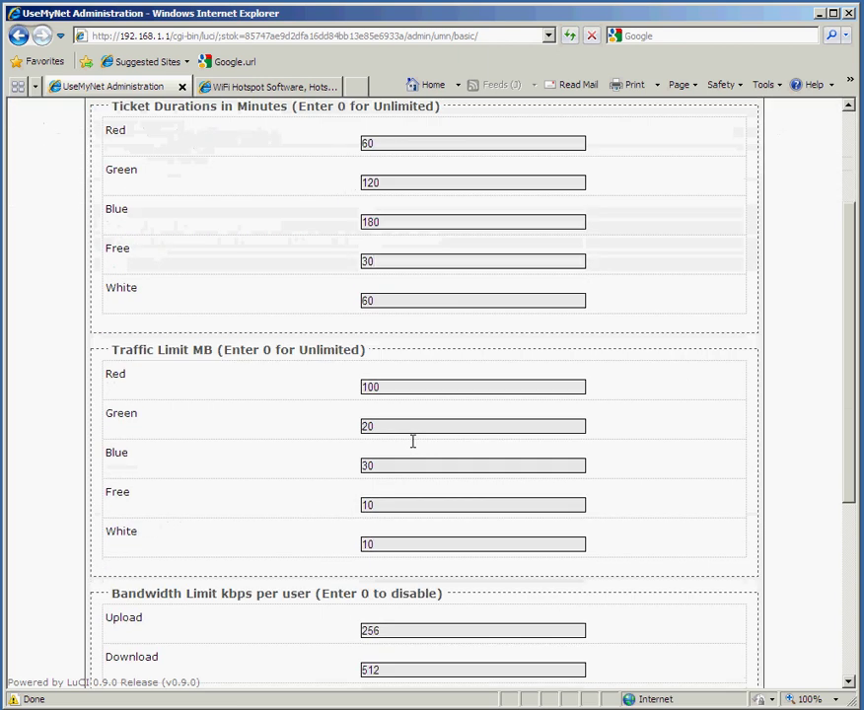
scroll(413, 441, "down", 2)
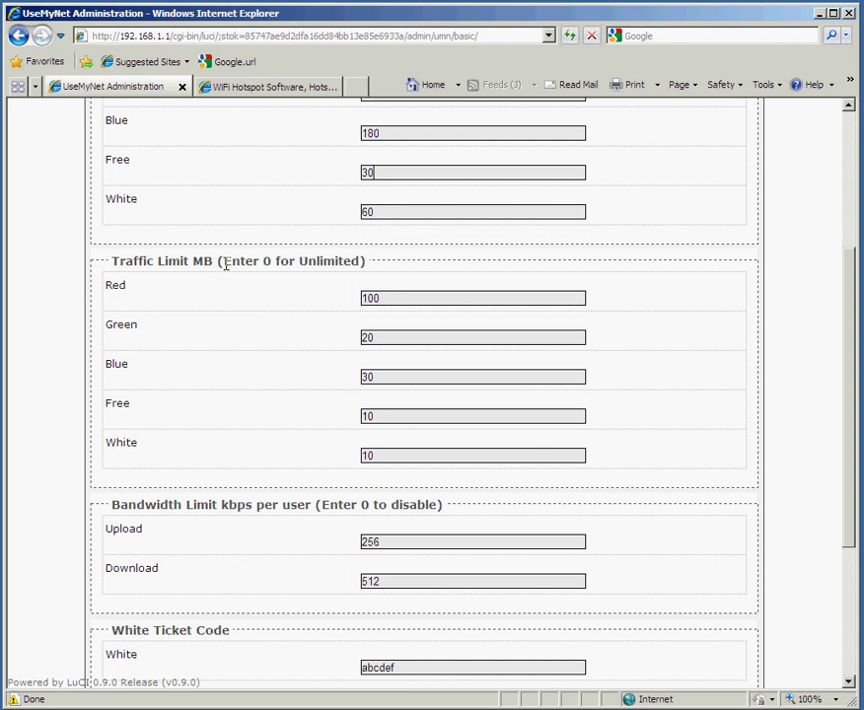
left_click(411, 415)
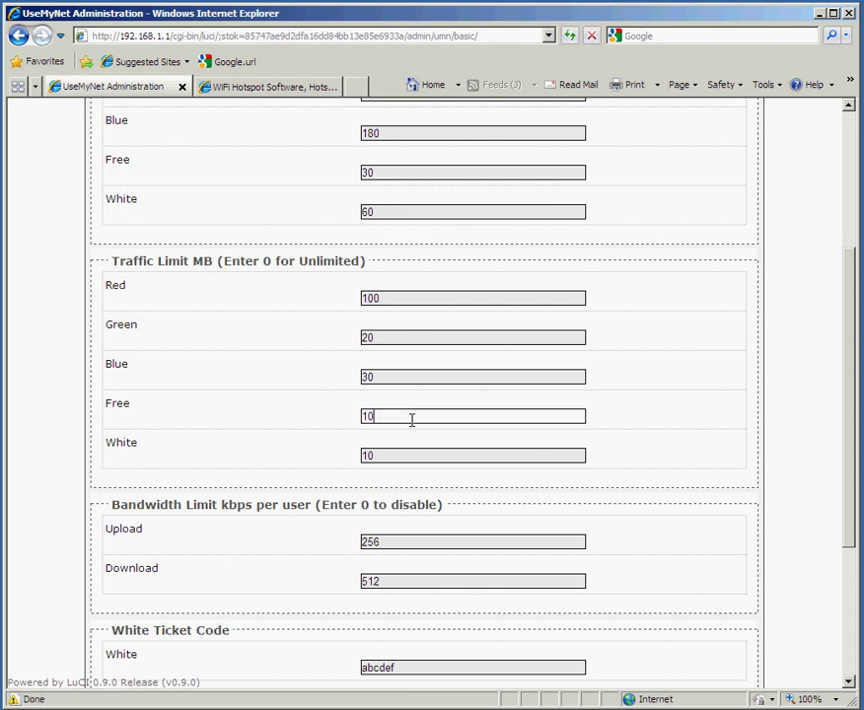
key("BackSpace")
key("BackSpace")
type("20")
Change the Free and White purge frequency from 2 to 12 hours and save the basic settings.
scroll(553, 464, "down", 5)
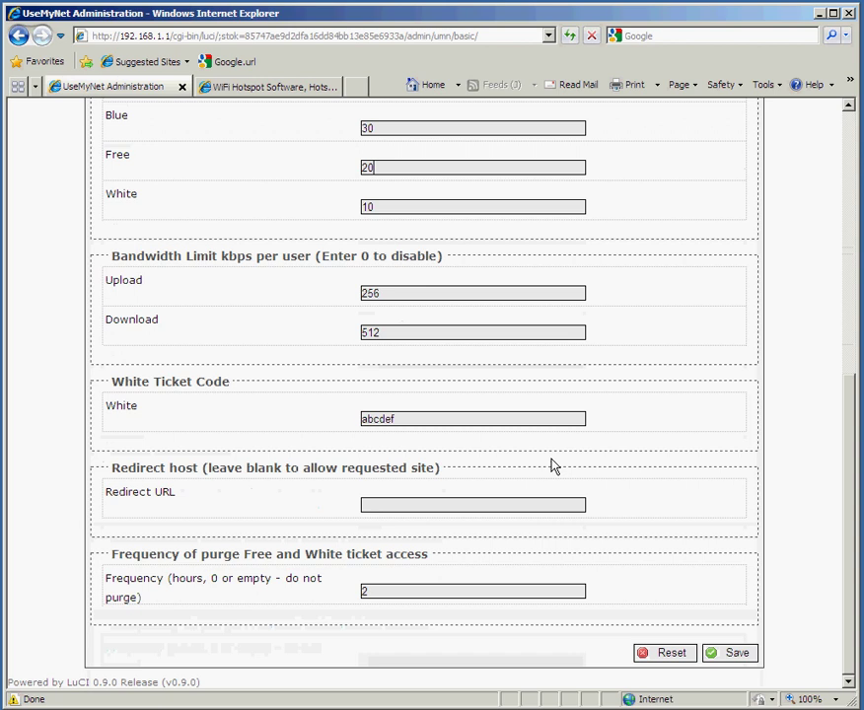
left_click(470, 589)
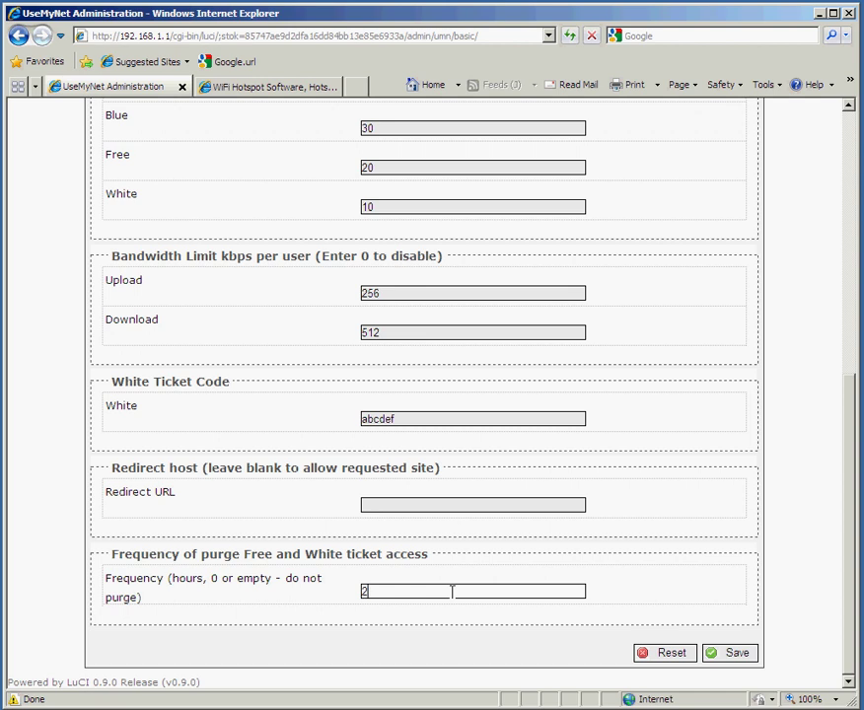
key("BackSpace")
type("12")
left_click(732, 657)
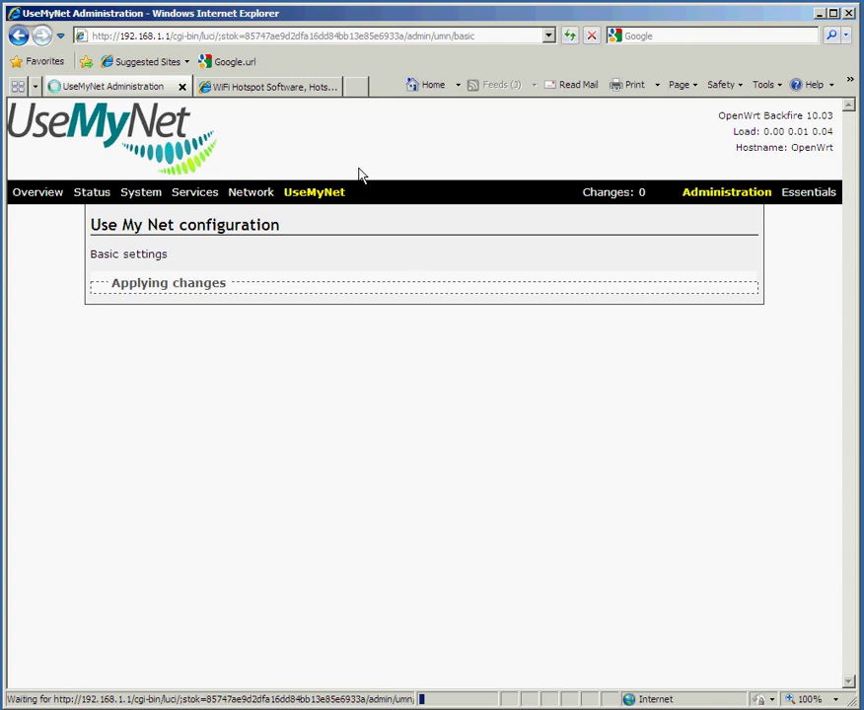
Accept the Ed's Wi-Fi landing page for a 30-minute, 20 MB session, then Google 'usemynet'.
left_click(284, 91)
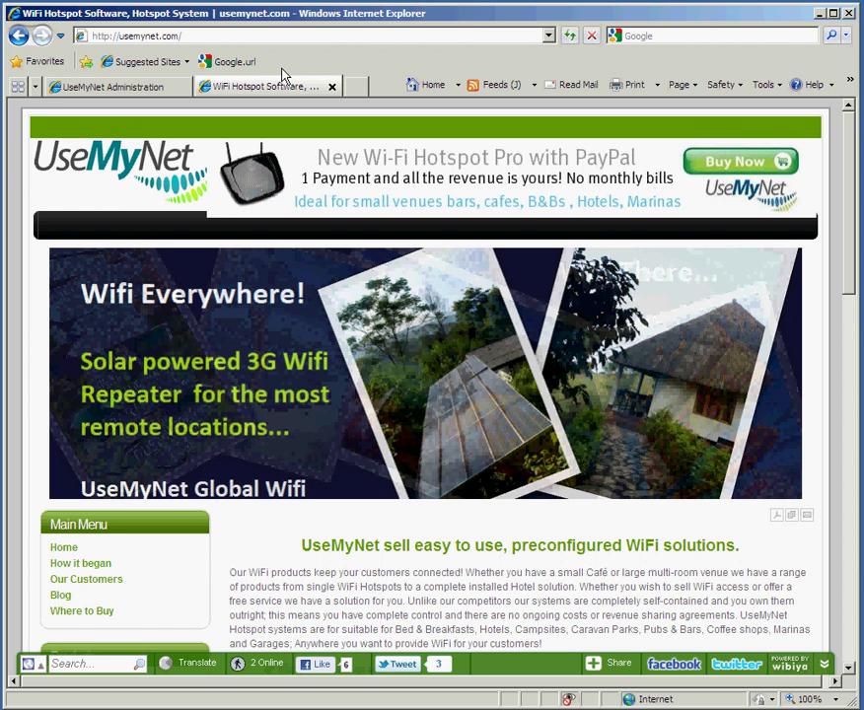
left_click(428, 87)
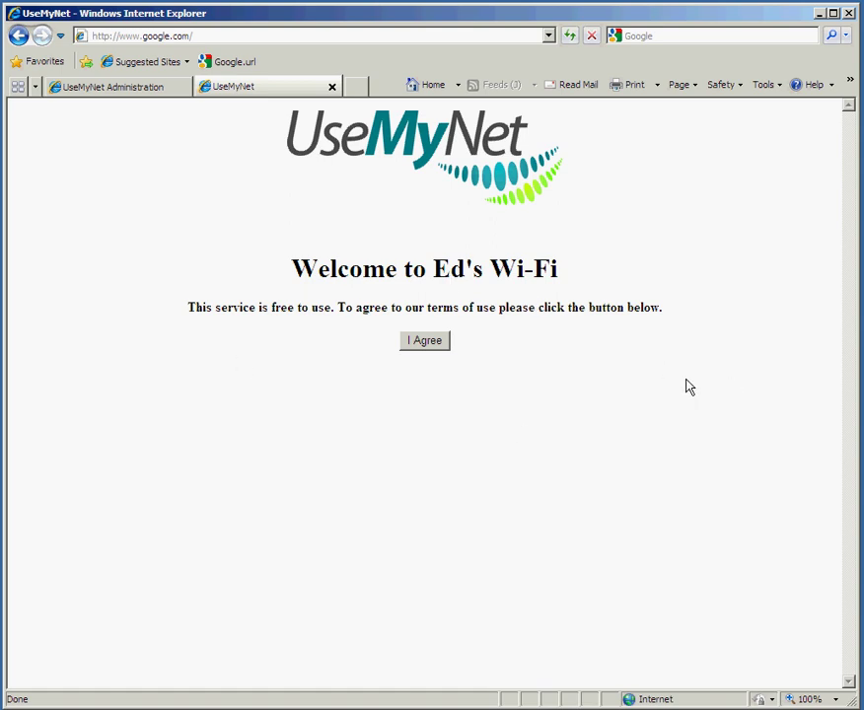
left_click(424, 344)
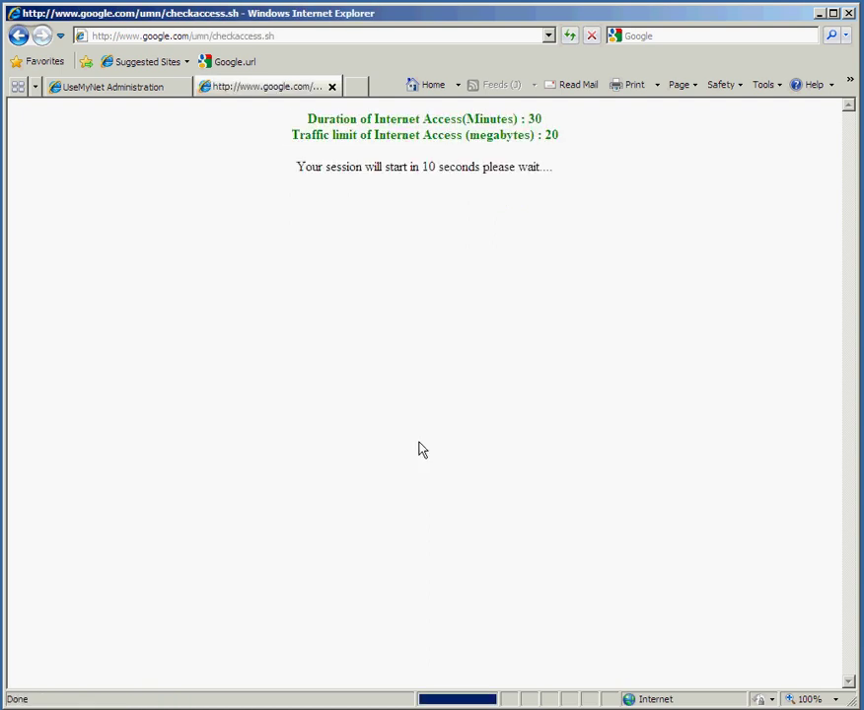
left_click_drag(431, 119, 548, 120)
left_click_drag(465, 136, 582, 137)
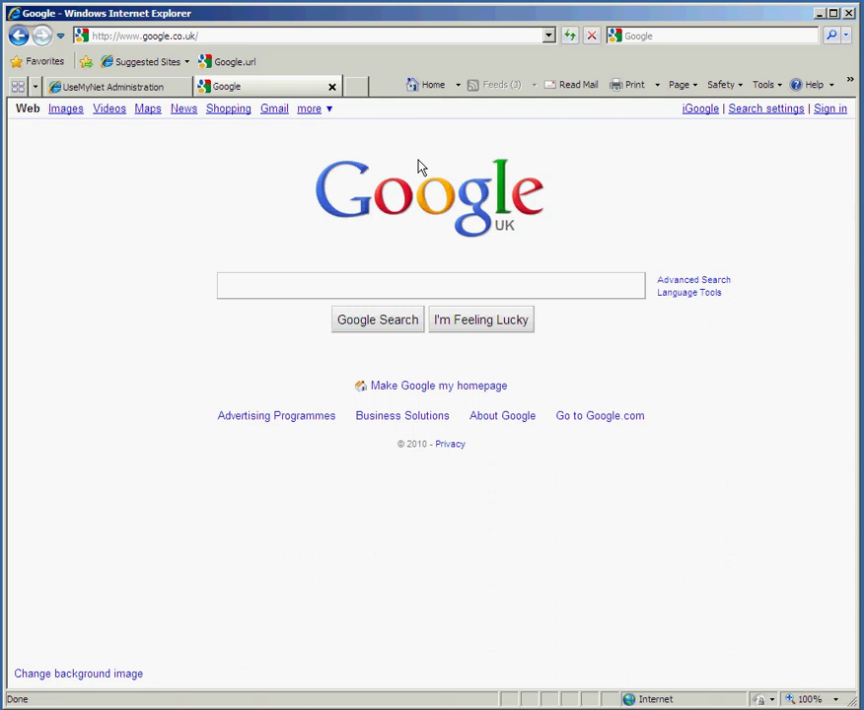
type("usemynet")
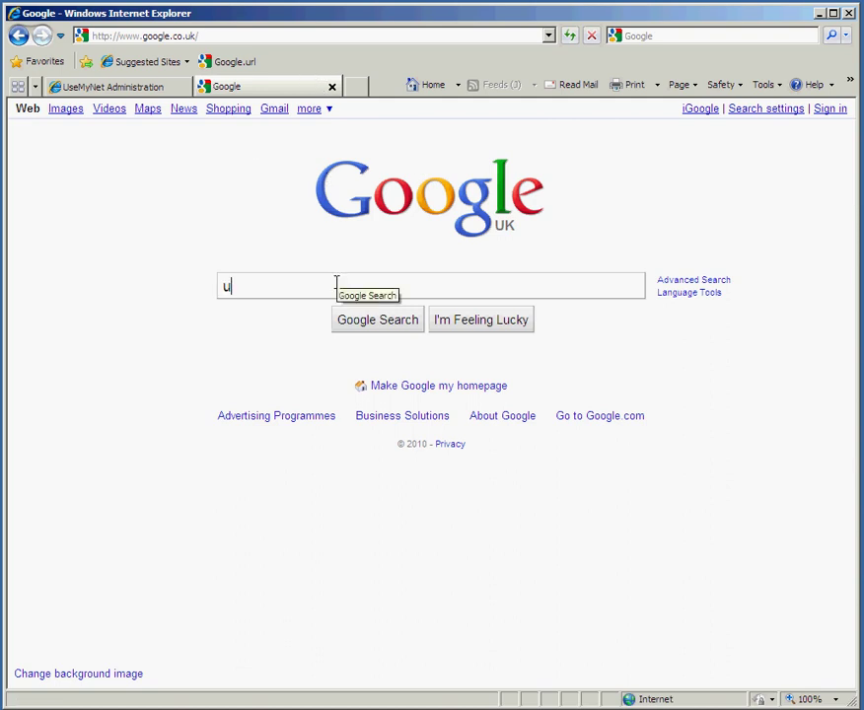
key("Return")
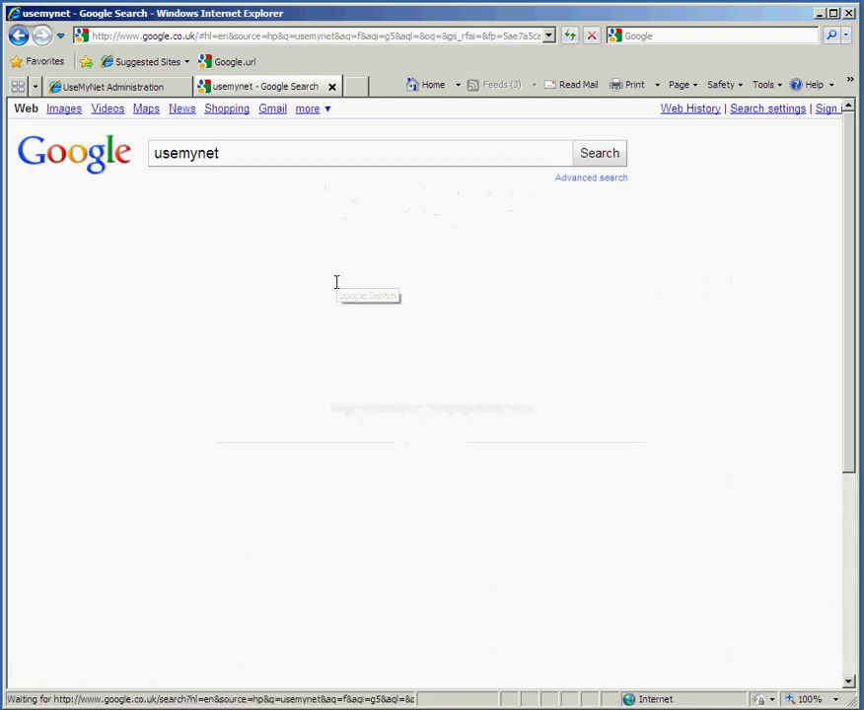
In Manage current sessions, tick Kill on the thinkpad free session and submit.
left_click(108, 87)
mouse_move(301, 205)
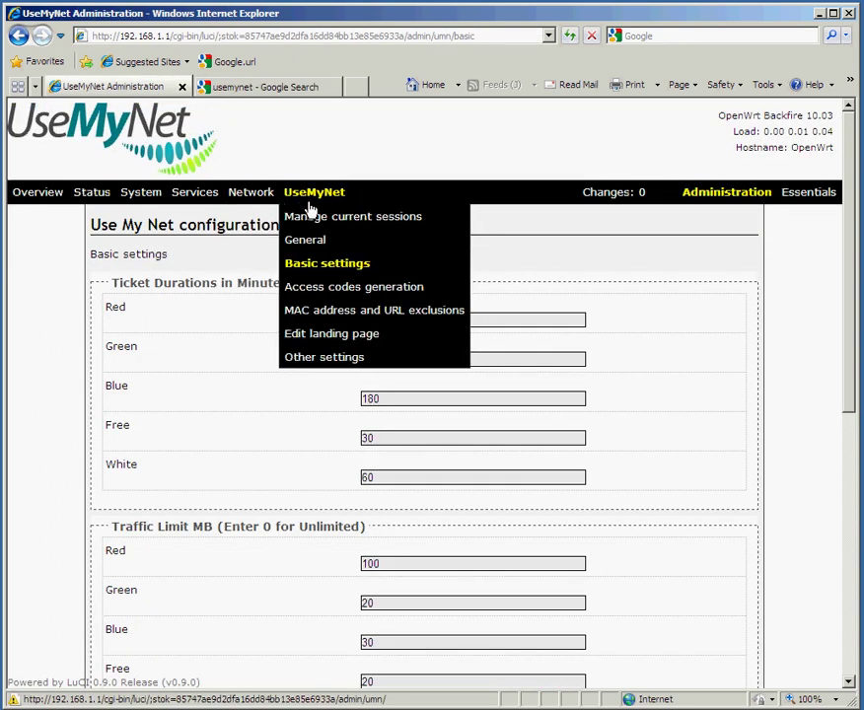
left_click(318, 226)
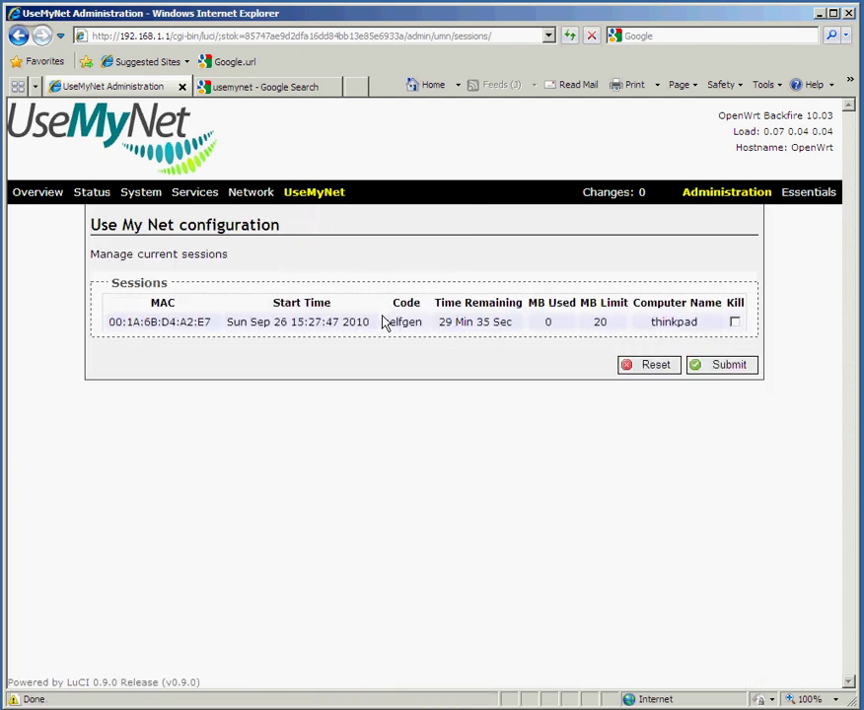
left_click_drag(385, 327, 419, 341)
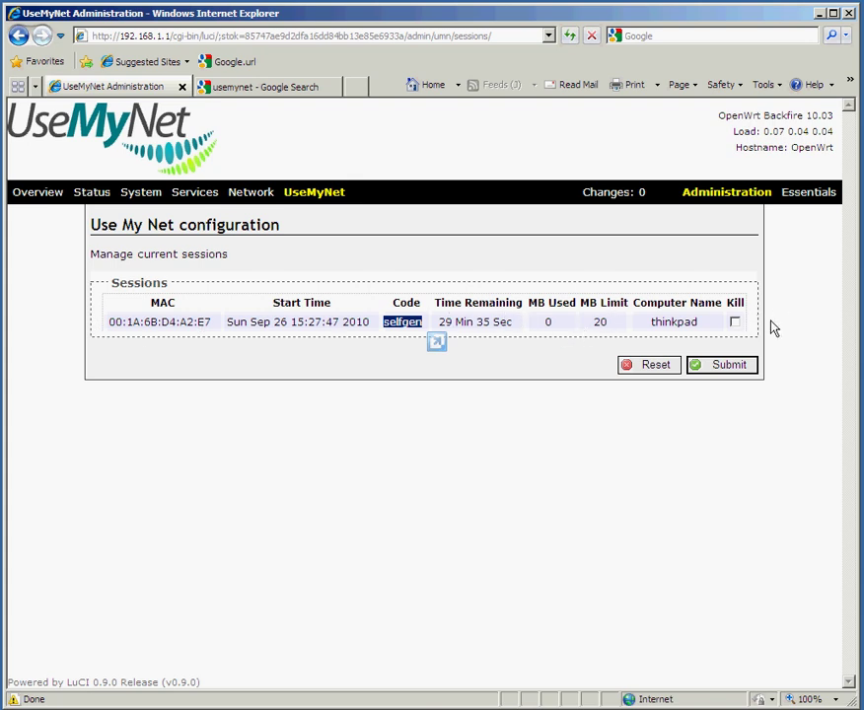
left_click(735, 322)
left_click(720, 372)
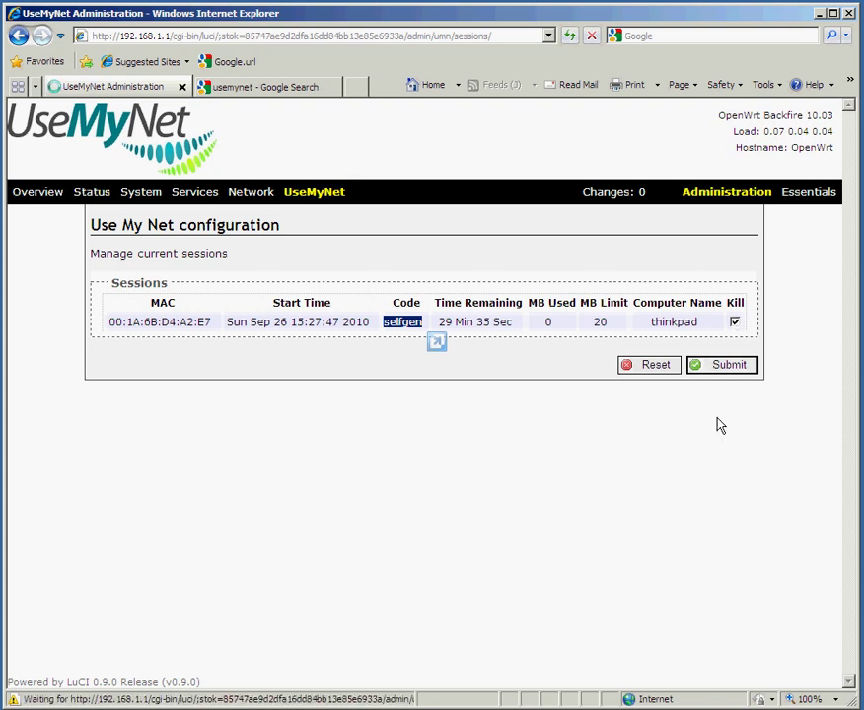
Open the usemynet.com result from the Google search results.
left_click(290, 89)
left_click(325, 209)
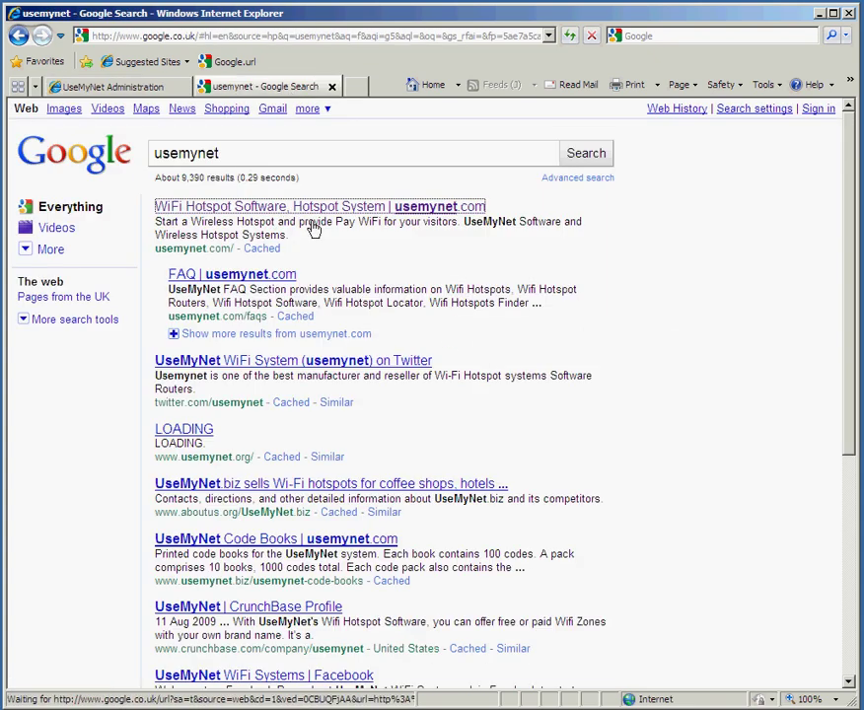